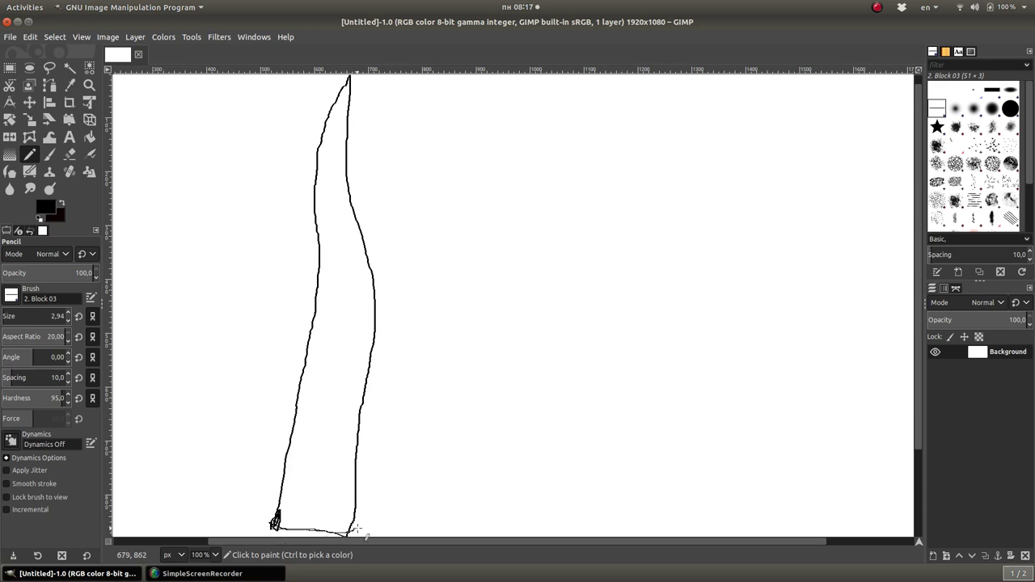
# Step: Close the trunk's base and draw four pairs of drooping, pointed branch outlines along both sides of the trunk with the Pencil
pyautogui.moveTo(346, 532); pyautogui.dragTo(319, 530)
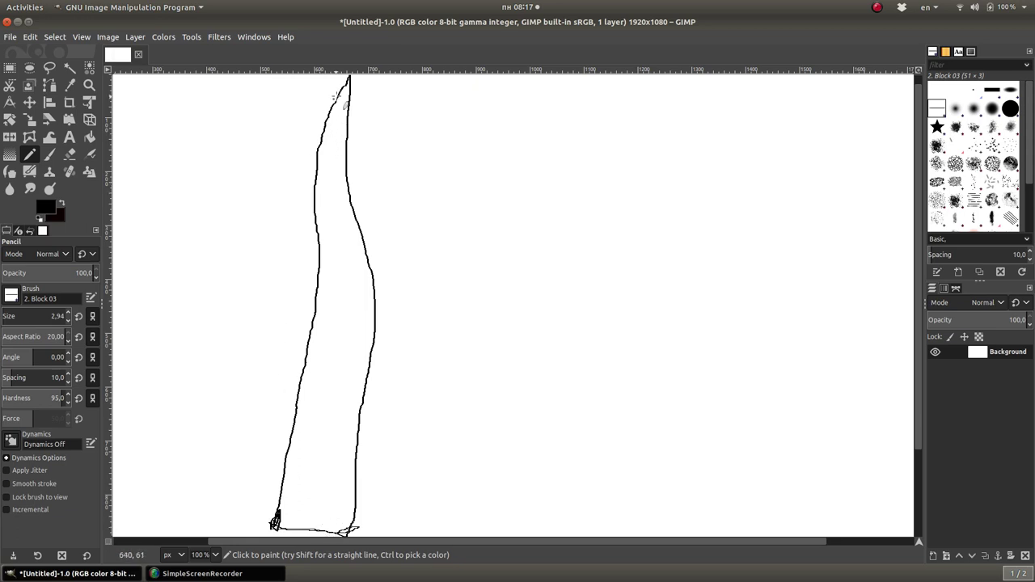
pyautogui.moveTo(343, 89)
pyautogui.mouseDown()
pyautogui.moveTo(159, 195)
pyautogui.moveTo(313, 149)
pyautogui.mouseUp()
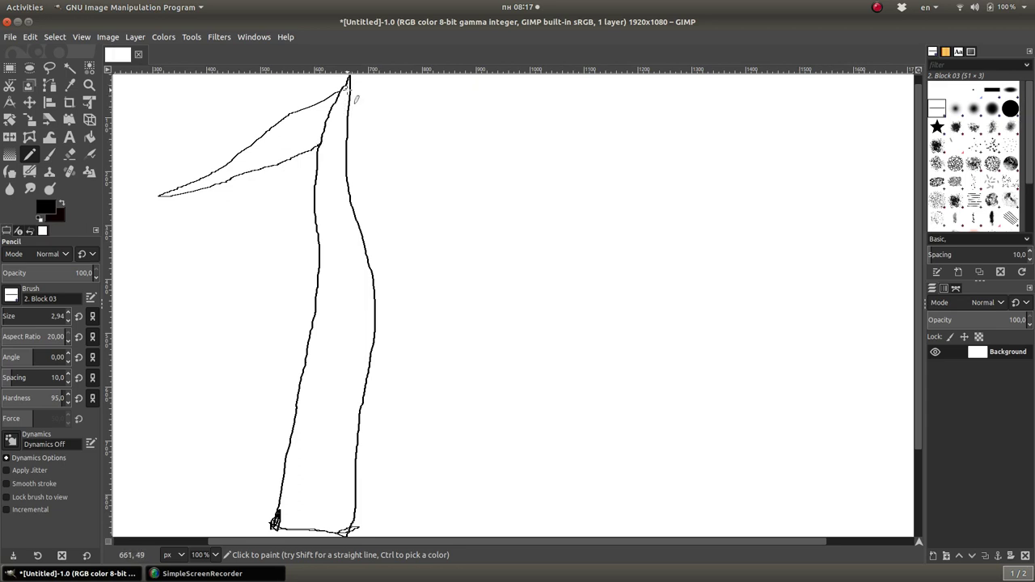
pyautogui.moveTo(350, 93)
pyautogui.mouseDown()
pyautogui.moveTo(514, 178)
pyautogui.moveTo(444, 181)
pyautogui.moveTo(343, 147)
pyautogui.mouseUp()
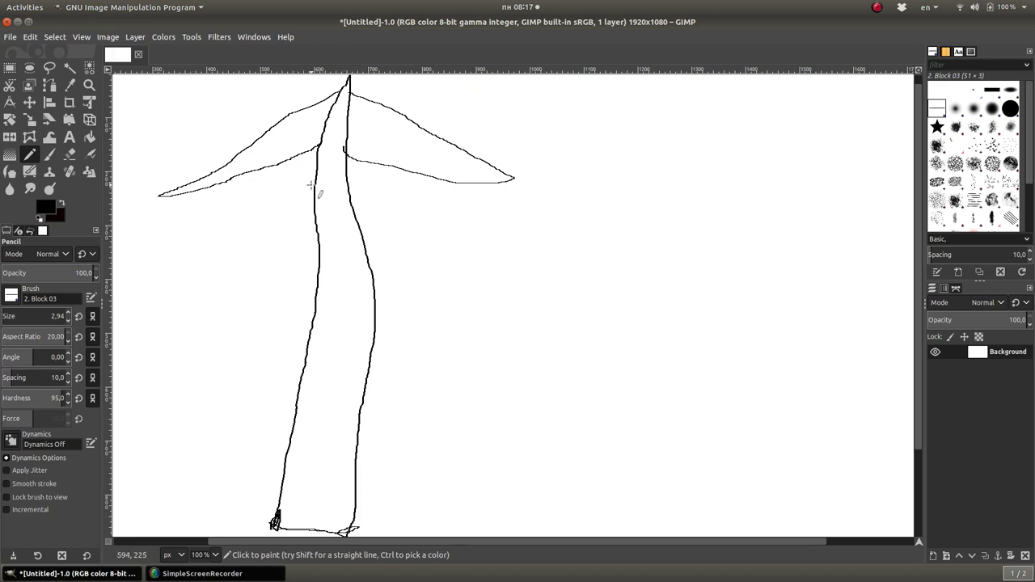
pyautogui.moveTo(316, 186)
pyautogui.mouseDown()
pyautogui.moveTo(141, 290)
pyautogui.moveTo(321, 259)
pyautogui.mouseUp()
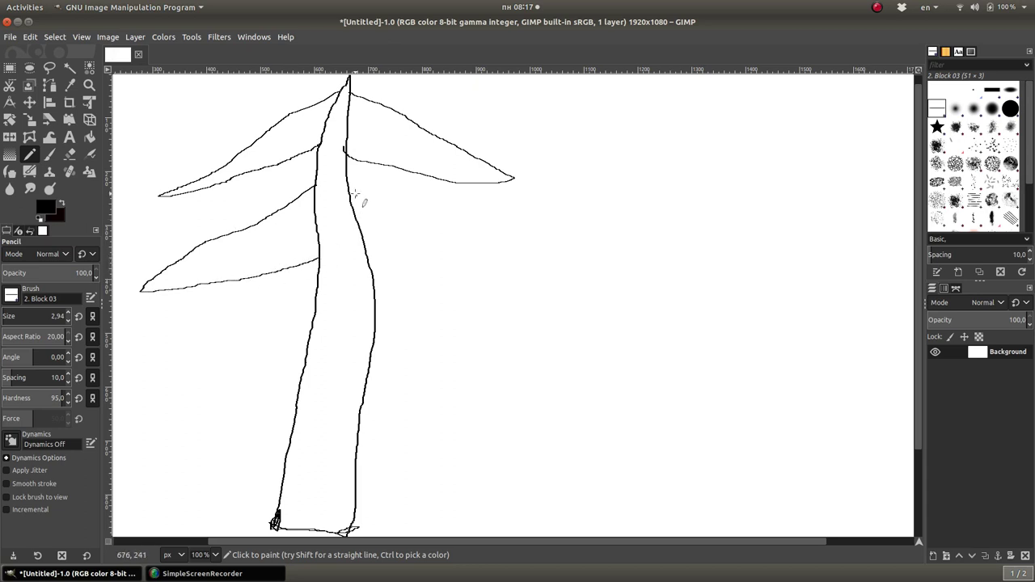
pyautogui.moveTo(347, 186)
pyautogui.mouseDown()
pyautogui.moveTo(532, 267)
pyautogui.moveTo(370, 274)
pyautogui.moveTo(136, 370)
pyautogui.moveTo(280, 364)
pyautogui.moveTo(300, 353)
pyautogui.mouseUp()
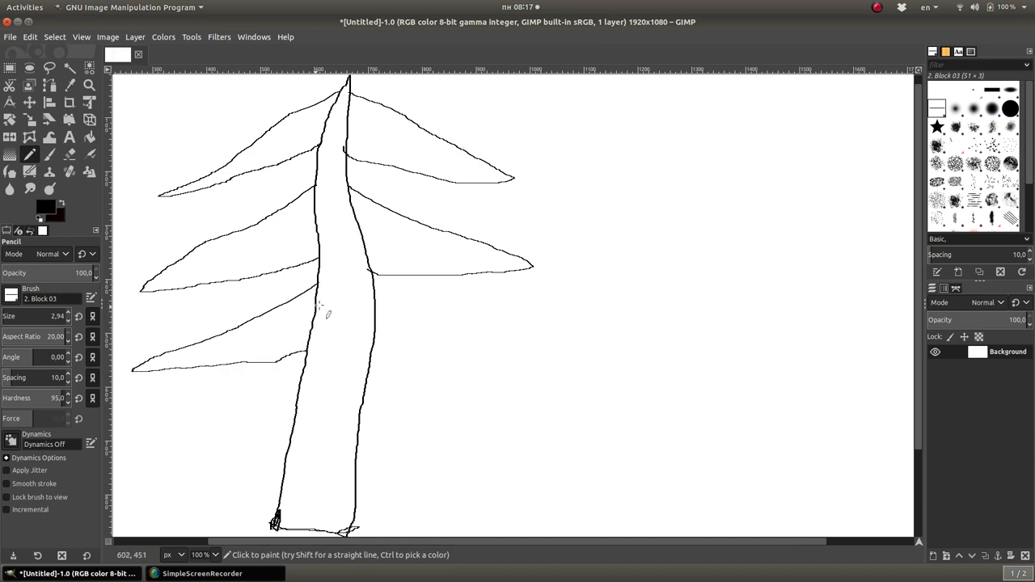
pyautogui.moveTo(373, 285)
pyautogui.mouseDown()
pyautogui.moveTo(476, 347)
pyautogui.moveTo(531, 350)
pyautogui.moveTo(542, 366)
pyautogui.moveTo(365, 371)
pyautogui.mouseUp()
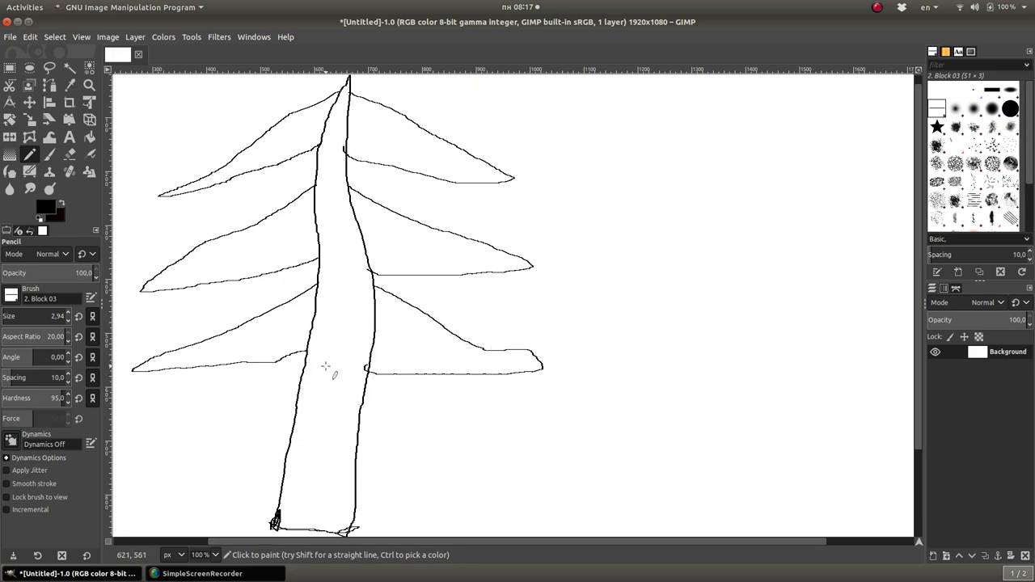
pyautogui.moveTo(299, 380)
pyautogui.mouseDown()
pyautogui.moveTo(145, 461)
pyautogui.moveTo(302, 445)
pyautogui.mouseUp()
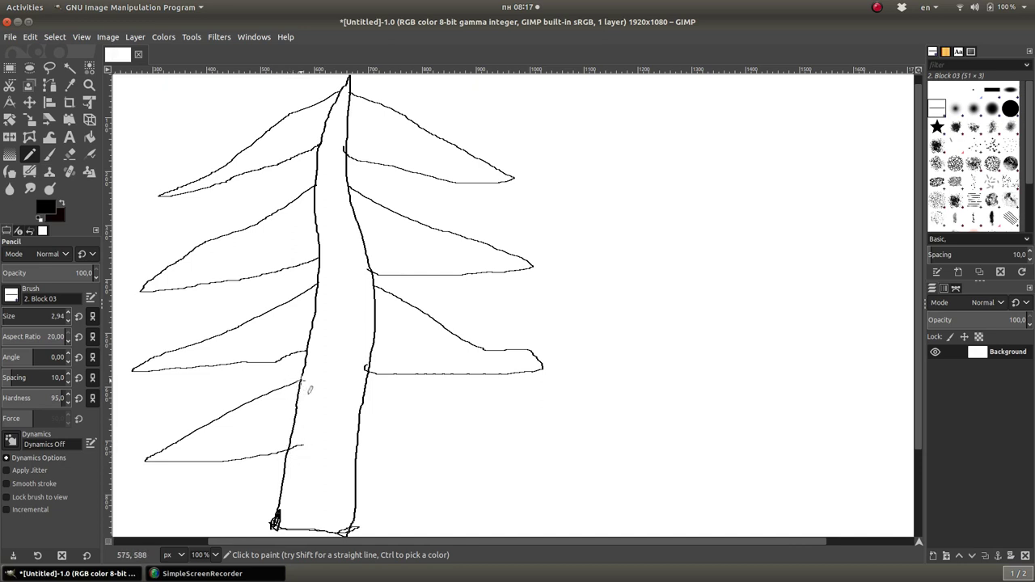
pyautogui.moveTo(364, 388)
pyautogui.mouseDown()
pyautogui.moveTo(508, 451)
pyautogui.moveTo(521, 471)
pyautogui.moveTo(357, 465)
pyautogui.mouseUp()
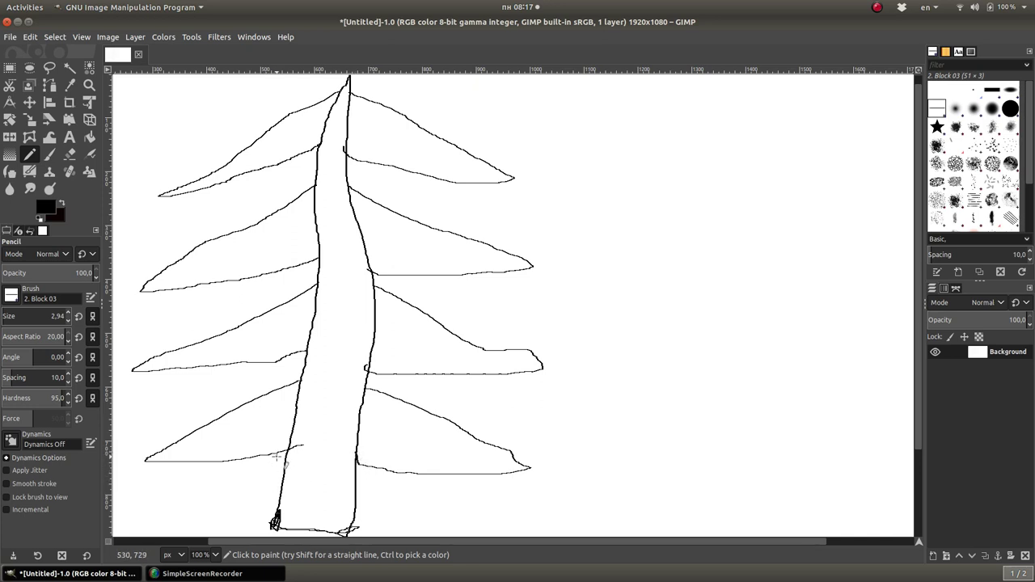
# Step: Set the foreground colour to dark red and bucket-fill the tree trunk with it
pyautogui.click(51, 214)
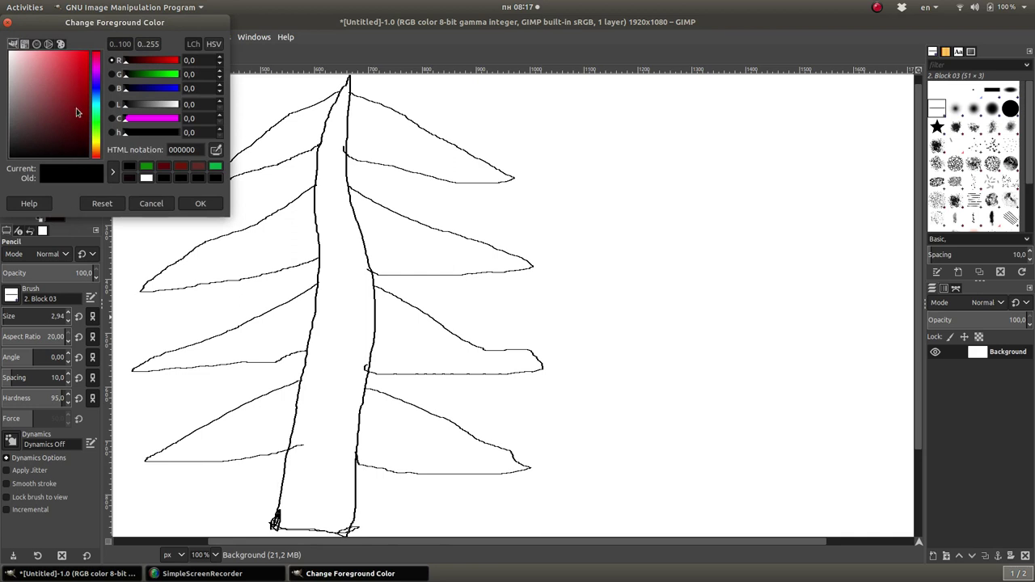
pyautogui.click(77, 113)
pyautogui.click(200, 203)
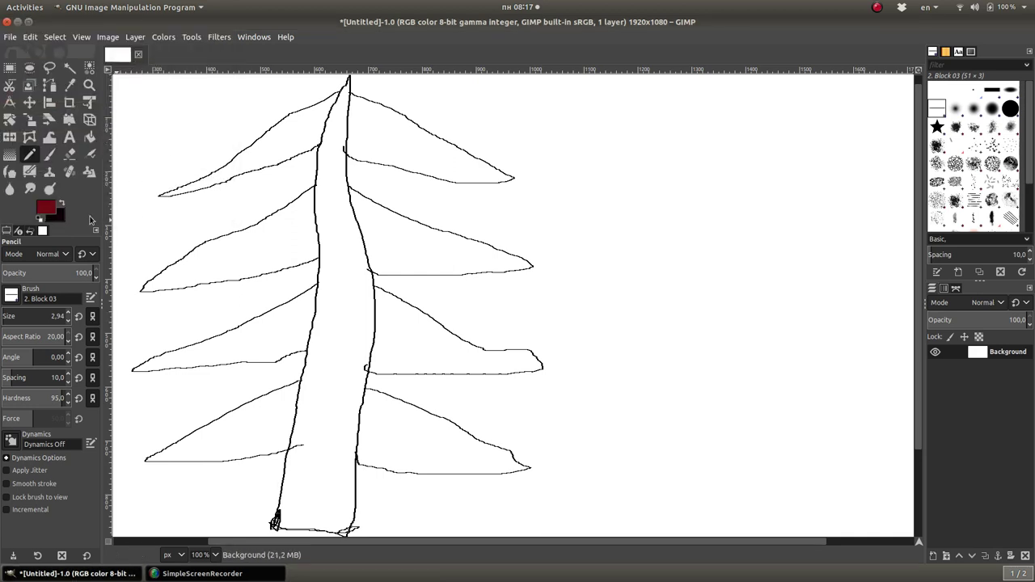
pyautogui.click(90, 138)
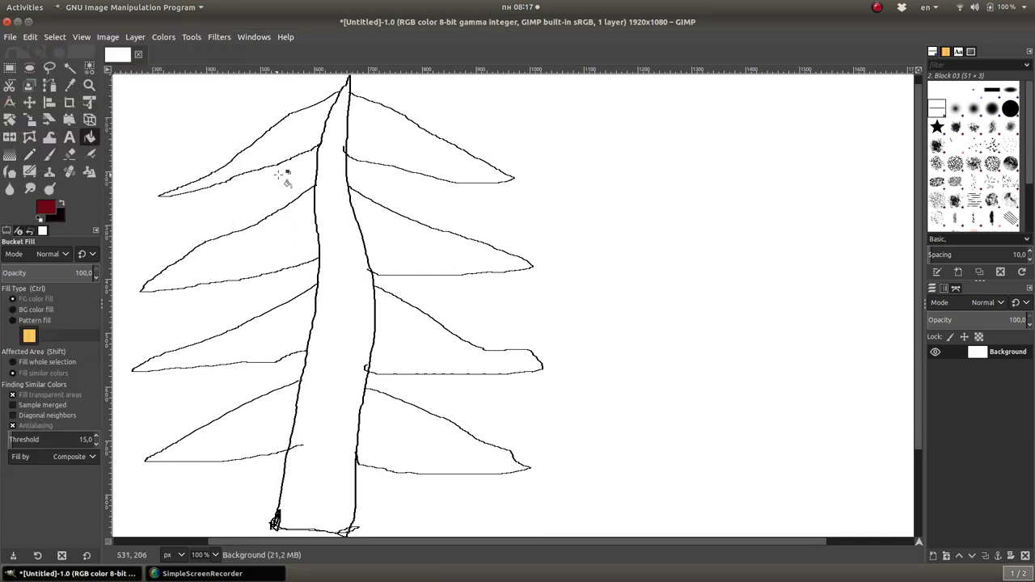
pyautogui.click(324, 181)
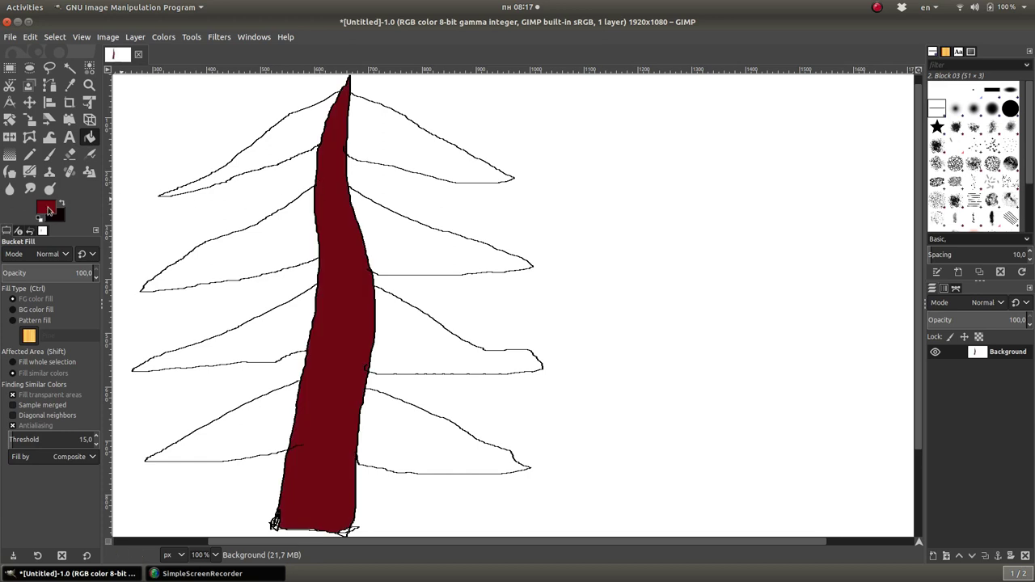
# Step: Change the foreground colour to medium green and fill the top pair of branches with it
pyautogui.click(48, 211)
pyautogui.click(94, 138)
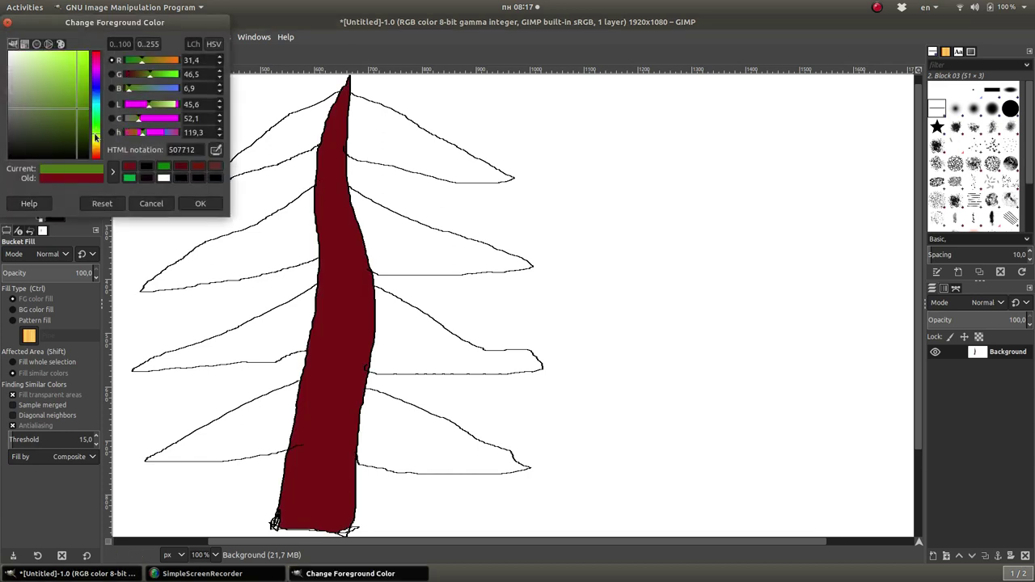
pyautogui.moveTo(96, 127); pyautogui.dragTo(98, 126)
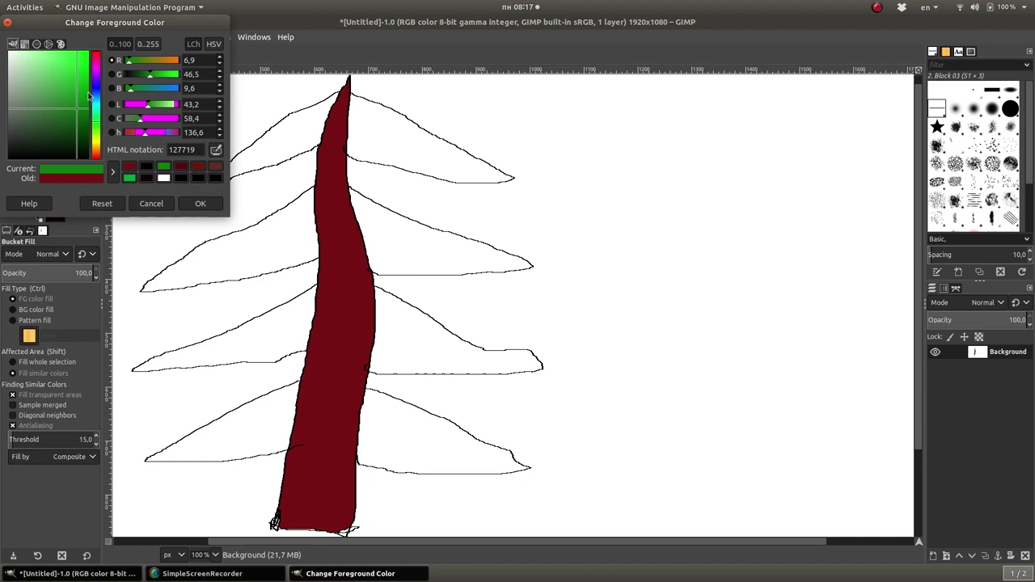
pyautogui.click(82, 106)
pyautogui.click(200, 205)
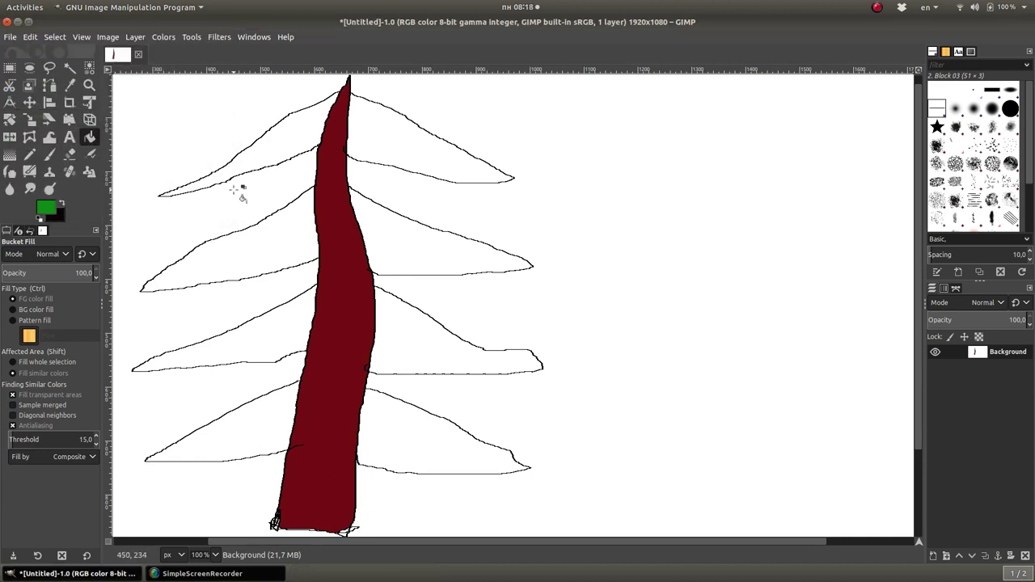
pyautogui.click(284, 148)
pyautogui.click(381, 134)
# Step: Fill the remaining six branches with the same green
pyautogui.click(303, 247)
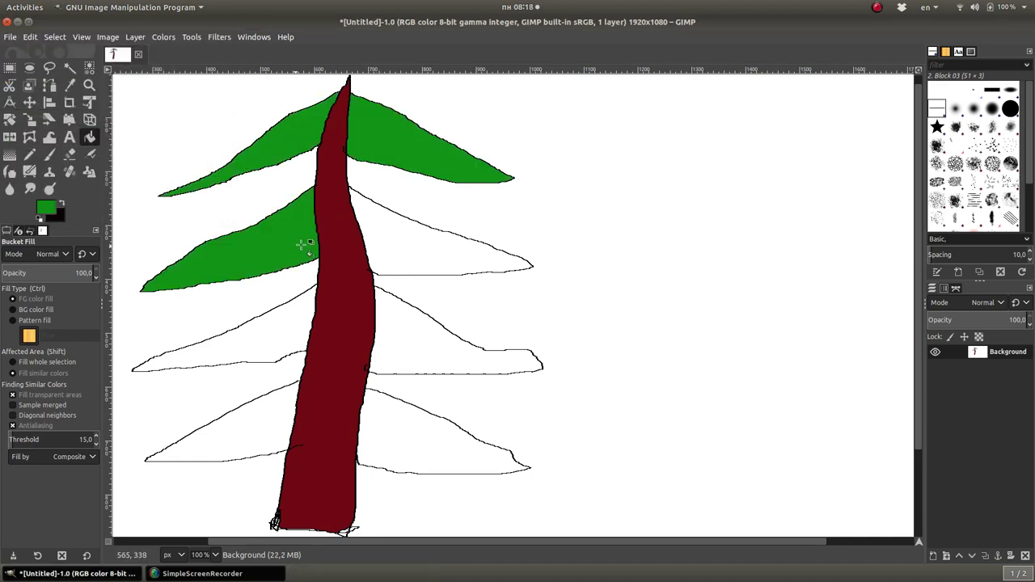
pyautogui.click(393, 249)
pyautogui.click(278, 328)
pyautogui.click(395, 328)
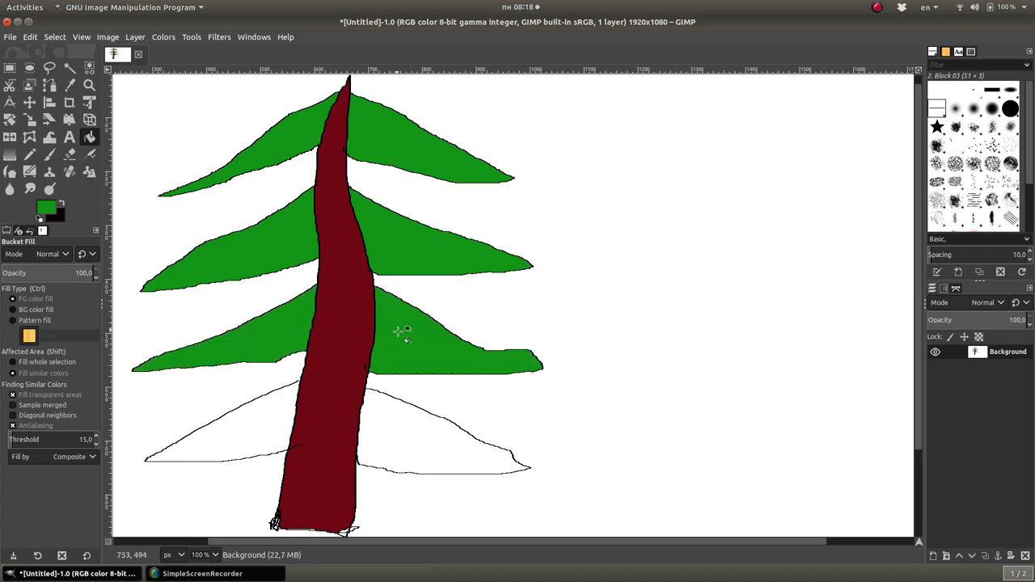
pyautogui.click(412, 452)
pyautogui.click(249, 435)
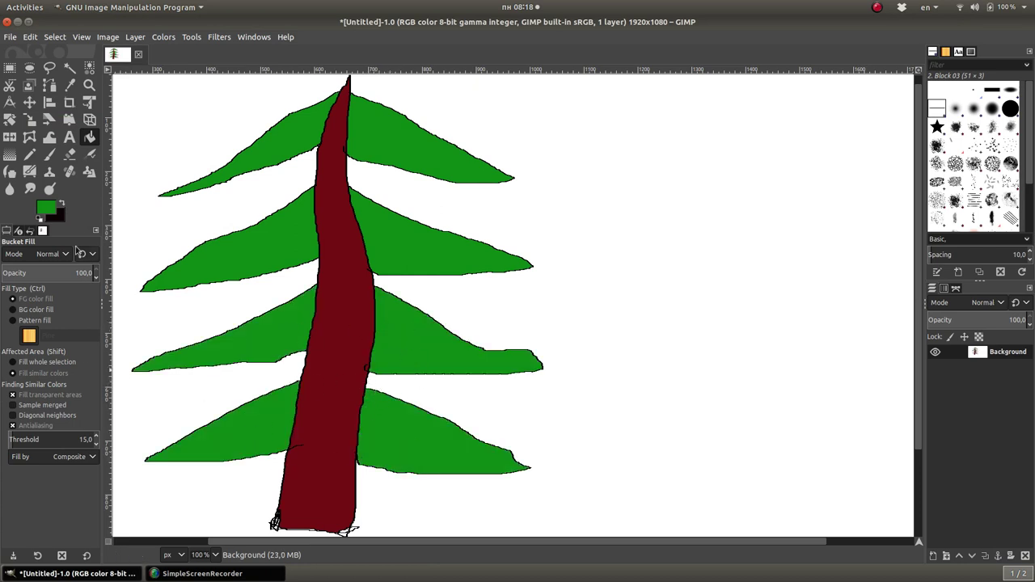
# Step: Set the foreground colour to near-black (010101) and pencil a small ornament hanging from each of the eight branches
pyautogui.click(30, 156)
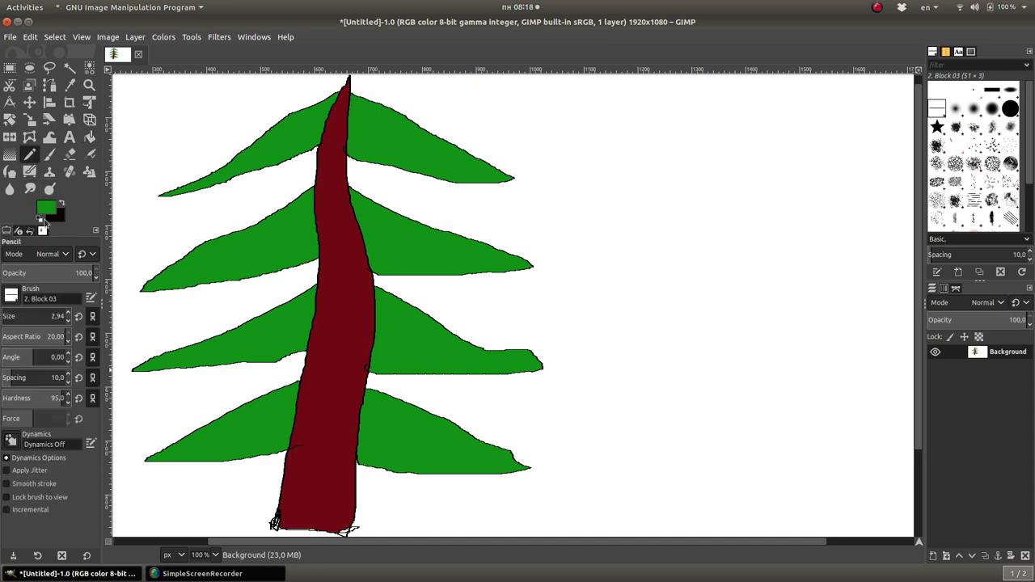
pyautogui.click(46, 212)
pyautogui.moveTo(38, 160); pyautogui.dragTo(31, 159)
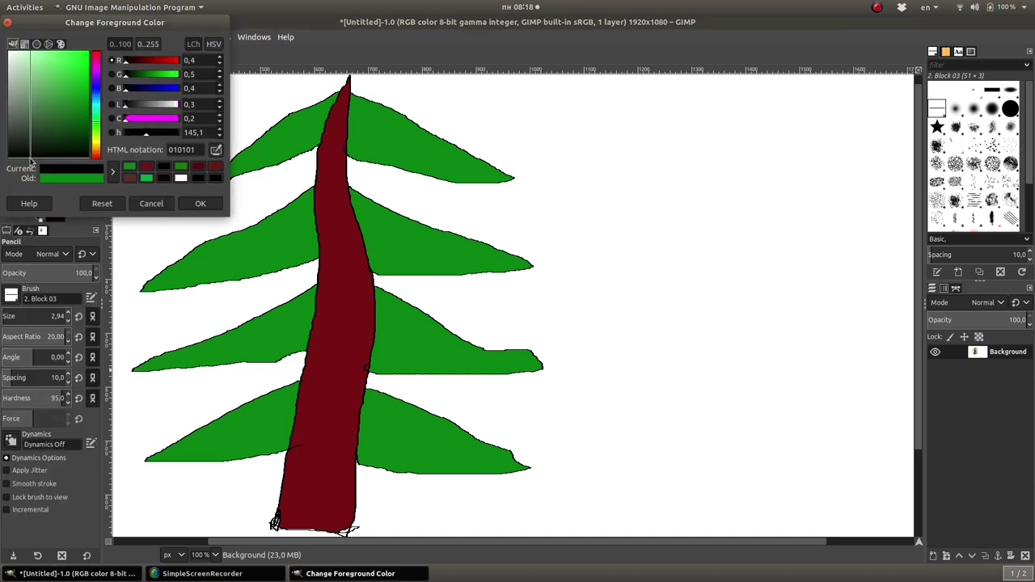
pyautogui.click(200, 203)
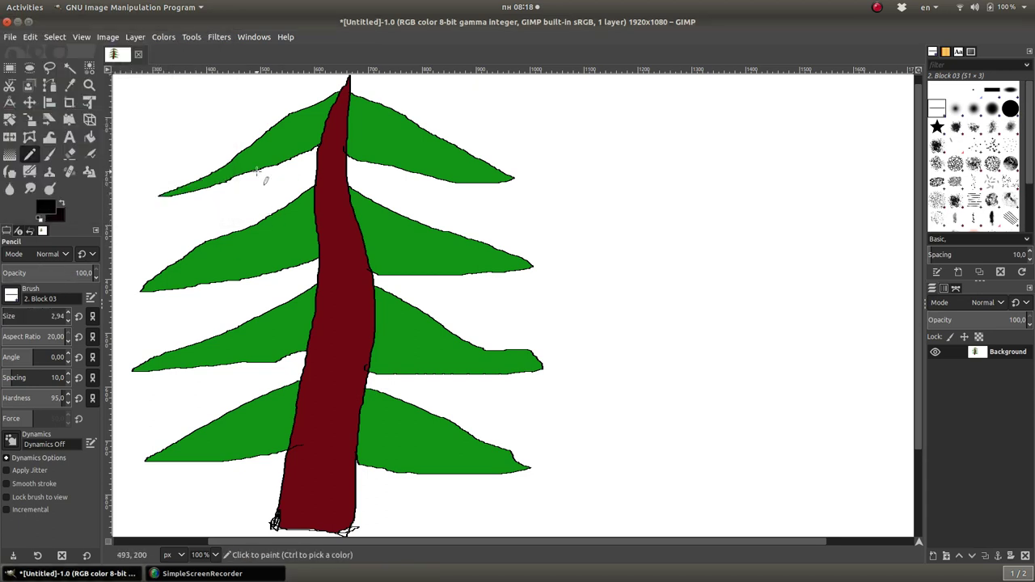
pyautogui.moveTo(254, 172)
pyautogui.mouseDown()
pyautogui.moveTo(242, 197)
pyautogui.moveTo(263, 193)
pyautogui.moveTo(254, 182)
pyautogui.mouseUp()
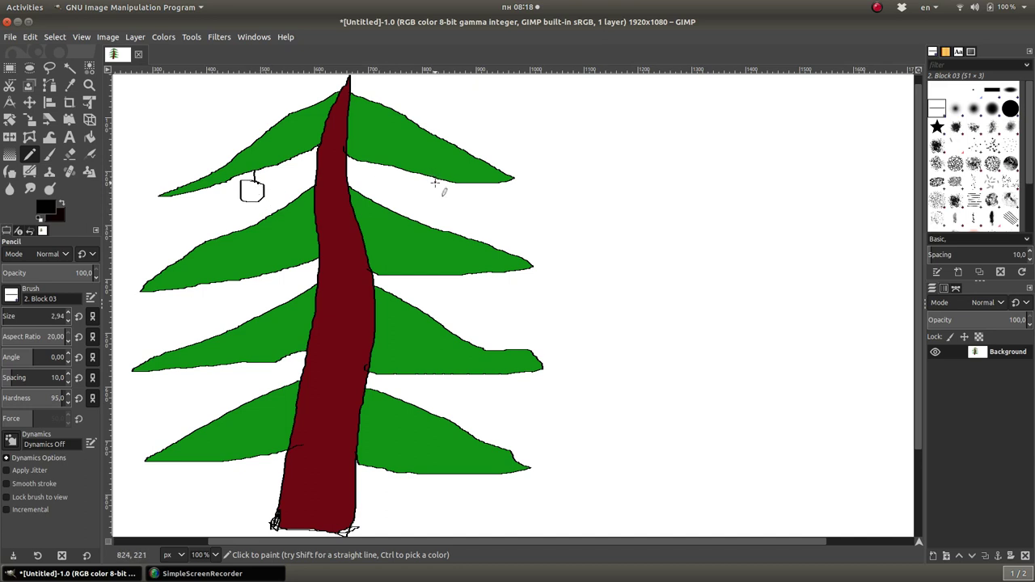
pyautogui.moveTo(435, 181)
pyautogui.mouseDown()
pyautogui.moveTo(423, 203)
pyautogui.moveTo(447, 191)
pyautogui.mouseUp()
pyautogui.moveTo(251, 281)
pyautogui.mouseDown()
pyautogui.moveTo(264, 304)
pyautogui.moveTo(250, 289)
pyautogui.mouseUp()
pyautogui.moveTo(468, 275)
pyautogui.mouseDown()
pyautogui.moveTo(467, 310)
pyautogui.moveTo(479, 297)
pyautogui.moveTo(458, 283)
pyautogui.mouseUp()
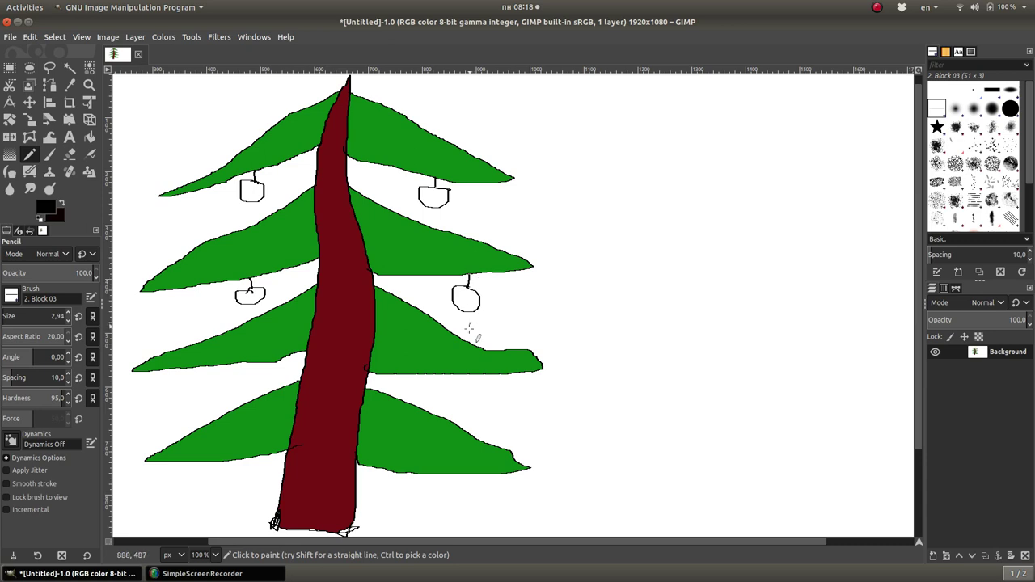
pyautogui.moveTo(457, 377)
pyautogui.mouseDown()
pyautogui.moveTo(447, 401)
pyautogui.moveTo(468, 415)
pyautogui.moveTo(462, 397)
pyautogui.mouseUp()
pyautogui.moveTo(219, 369)
pyautogui.mouseDown()
pyautogui.moveTo(204, 391)
pyautogui.moveTo(232, 385)
pyautogui.mouseUp()
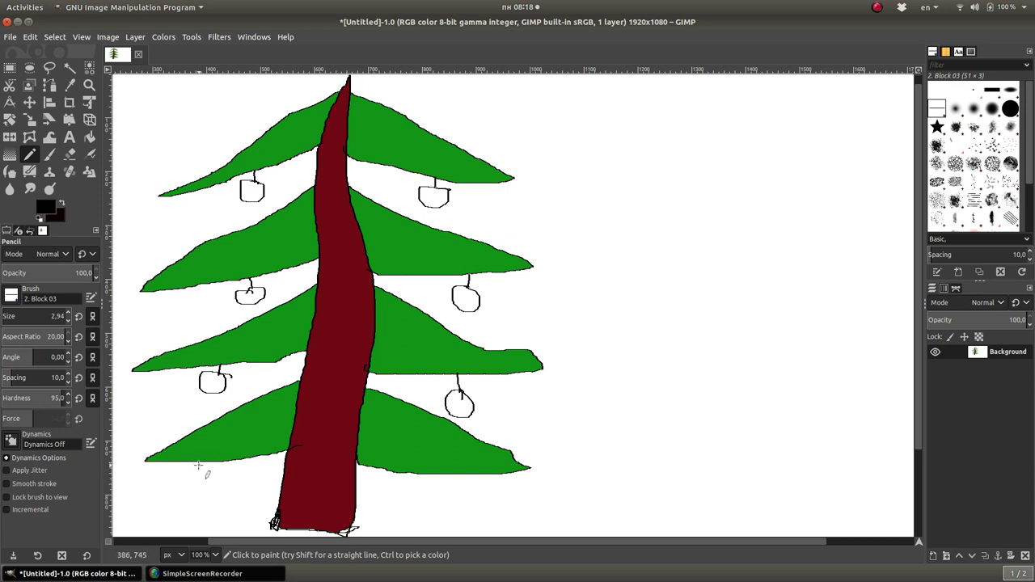
pyautogui.moveTo(195, 461)
pyautogui.mouseDown()
pyautogui.moveTo(199, 476)
pyautogui.moveTo(180, 489)
pyautogui.moveTo(198, 478)
pyautogui.mouseUp()
pyautogui.moveTo(466, 474)
pyautogui.mouseDown()
pyautogui.moveTo(449, 483)
pyautogui.moveTo(457, 502)
pyautogui.moveTo(472, 482)
pyautogui.moveTo(462, 496)
pyautogui.moveTo(456, 488)
pyautogui.moveTo(475, 495)
pyautogui.moveTo(461, 491)
pyautogui.mouseUp()
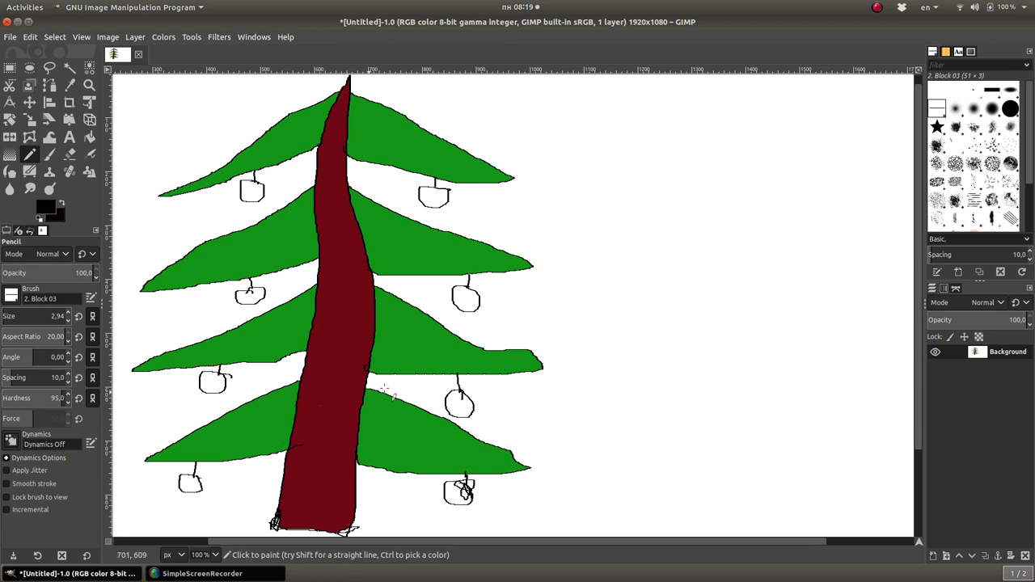
# Step: Increase the Pencil size to 11.29 and write a large "2019" beside the tree, adding a small loop on top of the 9
pyautogui.click(561, 187)
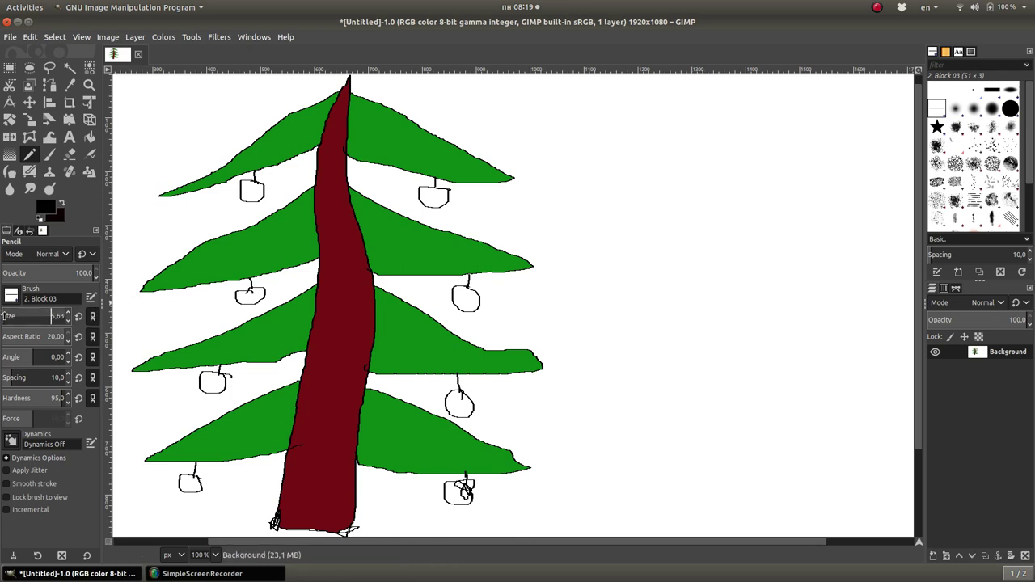
pyautogui.moveTo(6, 315); pyautogui.dragTo(18, 316)
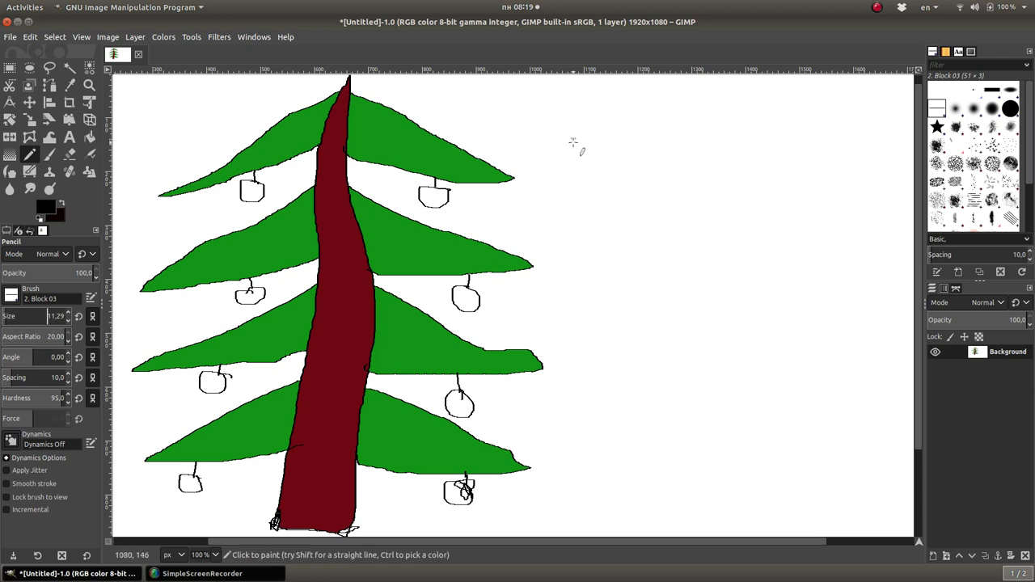
pyautogui.moveTo(572, 143)
pyautogui.mouseDown()
pyautogui.moveTo(611, 123)
pyautogui.moveTo(625, 145)
pyautogui.moveTo(614, 190)
pyautogui.moveTo(564, 219)
pyautogui.moveTo(577, 233)
pyautogui.moveTo(628, 226)
pyautogui.moveTo(576, 233)
pyautogui.mouseUp()
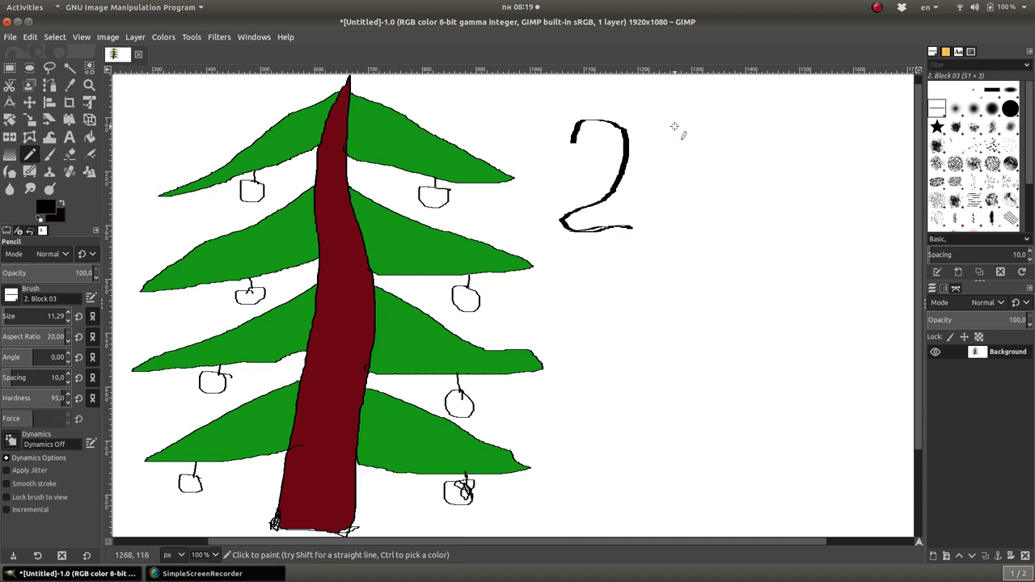
pyautogui.moveTo(673, 127)
pyautogui.mouseDown()
pyautogui.moveTo(667, 218)
pyautogui.moveTo(704, 228)
pyautogui.moveTo(721, 165)
pyautogui.moveTo(698, 127)
pyautogui.moveTo(677, 126)
pyautogui.moveTo(753, 164)
pyautogui.moveTo(747, 243)
pyautogui.mouseUp()
pyautogui.moveTo(827, 192)
pyautogui.mouseDown()
pyautogui.moveTo(854, 154)
pyautogui.moveTo(827, 220)
pyautogui.moveTo(789, 240)
pyautogui.moveTo(775, 230)
pyautogui.mouseUp()
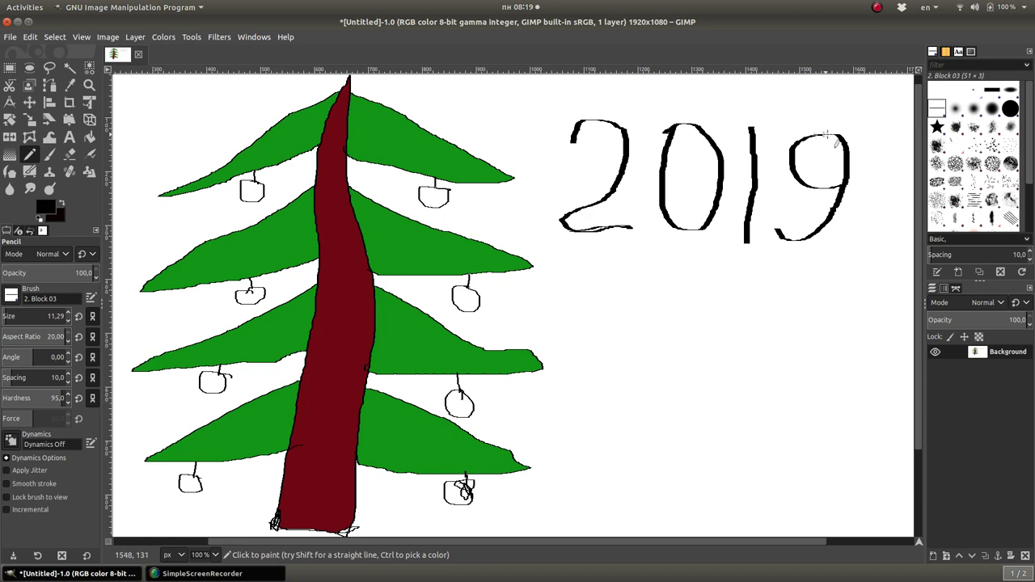
pyautogui.moveTo(823, 138)
pyautogui.mouseDown()
pyautogui.moveTo(815, 131)
pyautogui.moveTo(831, 133)
pyautogui.mouseUp()
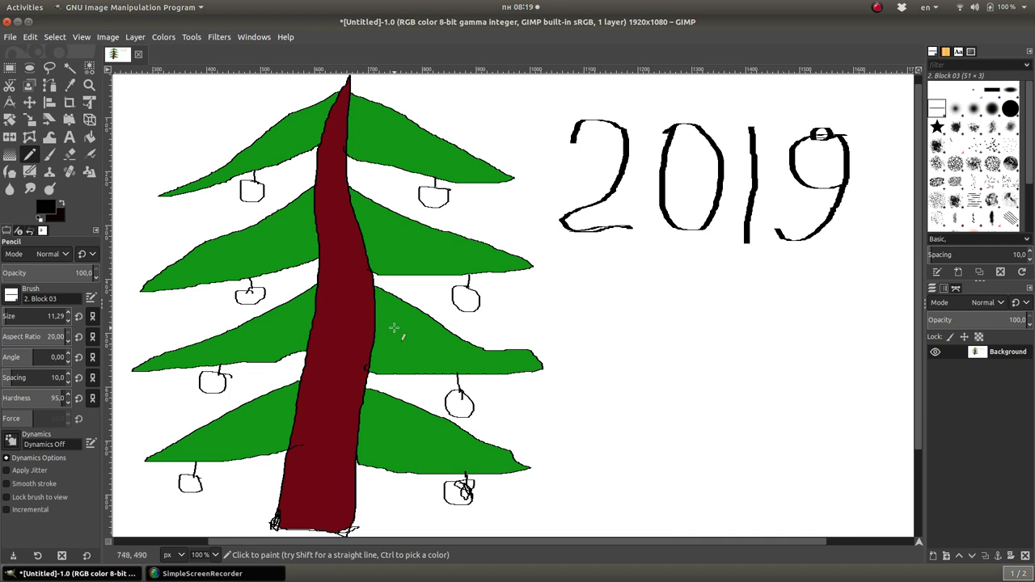
# Step: Set the foreground colour to orange (d97626) and fill the ornament under the top-left branch with it
pyautogui.click(44, 212)
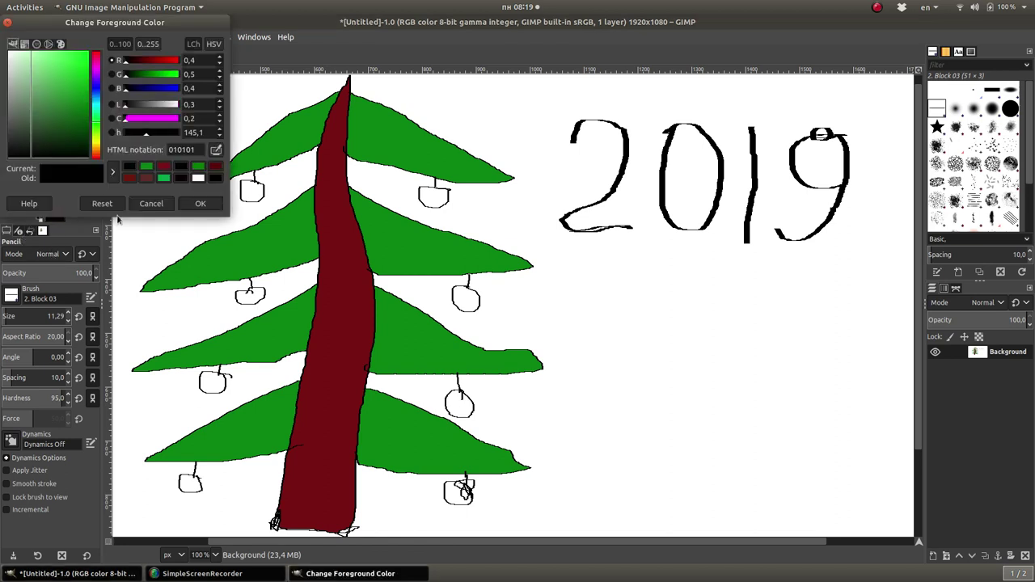
pyautogui.click(97, 152)
pyautogui.moveTo(84, 103); pyautogui.dragTo(75, 68)
pyautogui.click(200, 203)
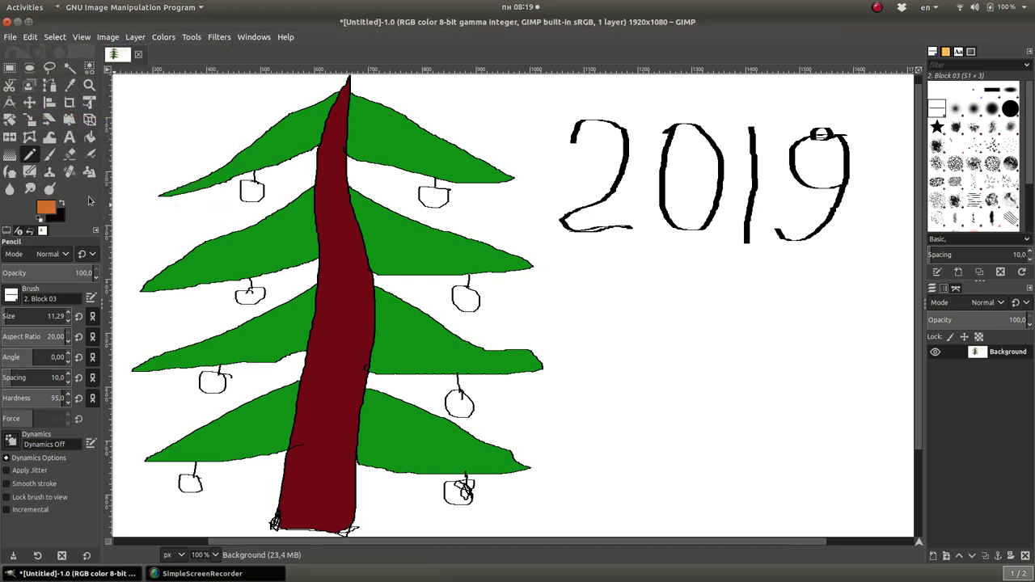
pyautogui.click(89, 137)
pyautogui.click(252, 193)
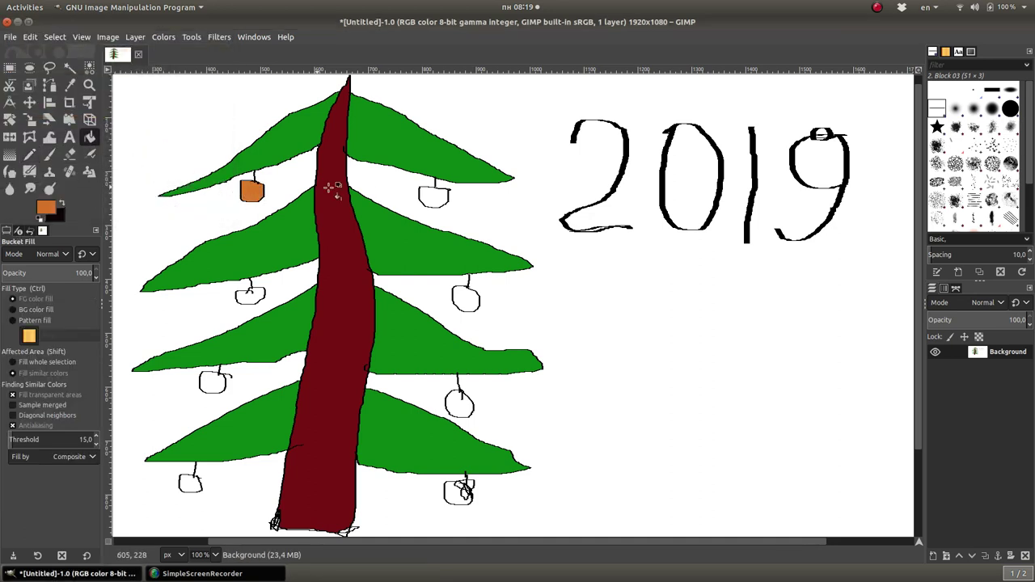
# Step: Set the foreground colour to red (e71736) and fill the top-right ornament and both second-row ornaments with it
pyautogui.click(47, 207)
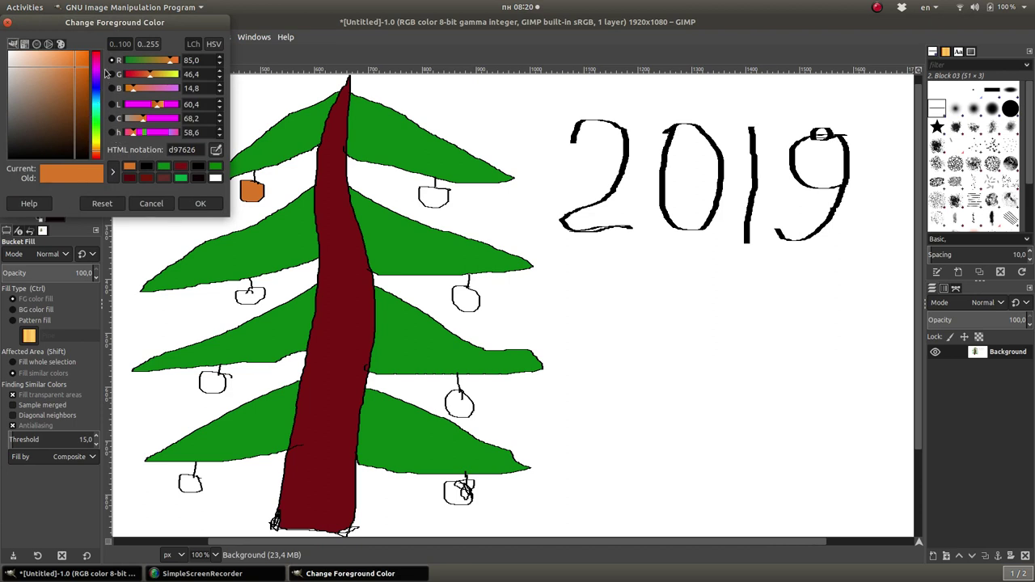
pyautogui.click(95, 59)
pyautogui.click(81, 63)
pyautogui.click(83, 62)
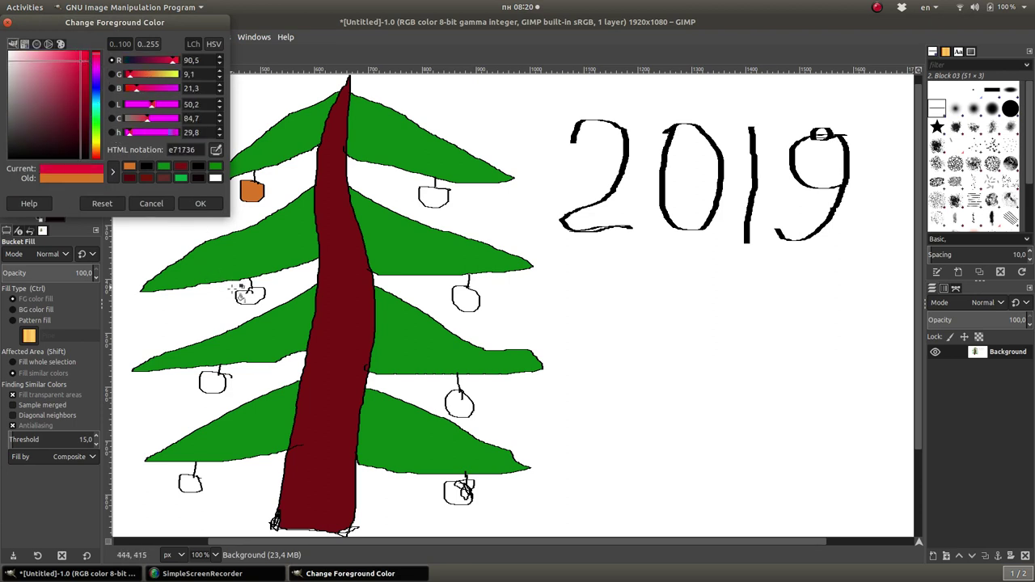
pyautogui.click(244, 294)
pyautogui.click(431, 197)
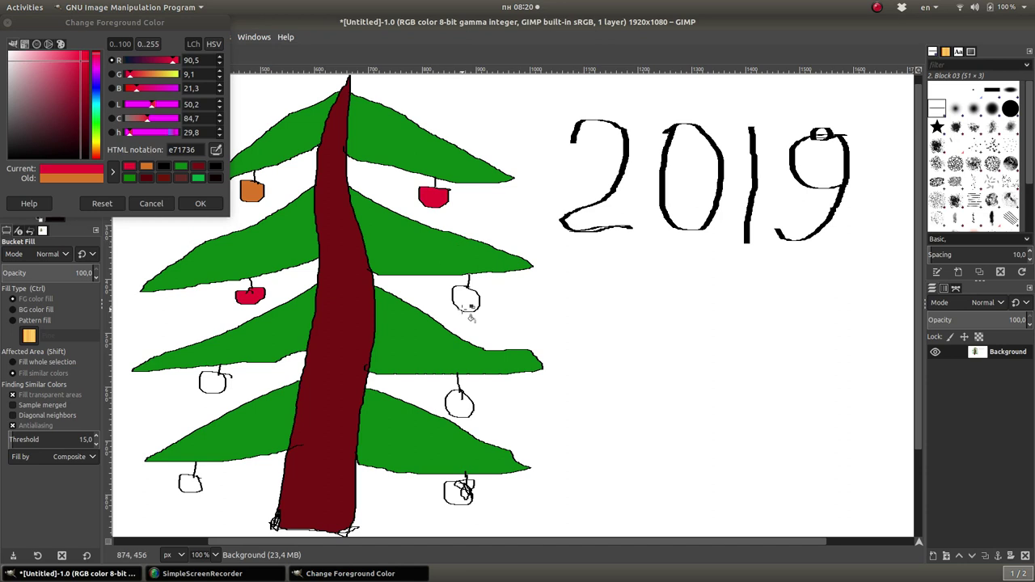
pyautogui.click(467, 306)
# Step: Set the foreground colour to blue (259ebe) and fill the two third-row ornaments with it
pyautogui.click(96, 119)
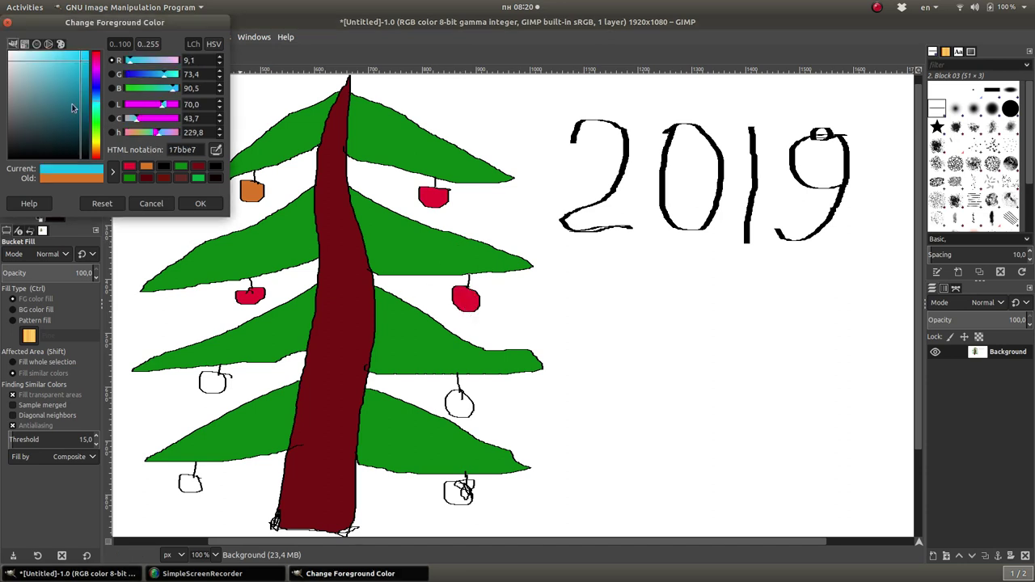
pyautogui.click(73, 81)
pyautogui.click(200, 203)
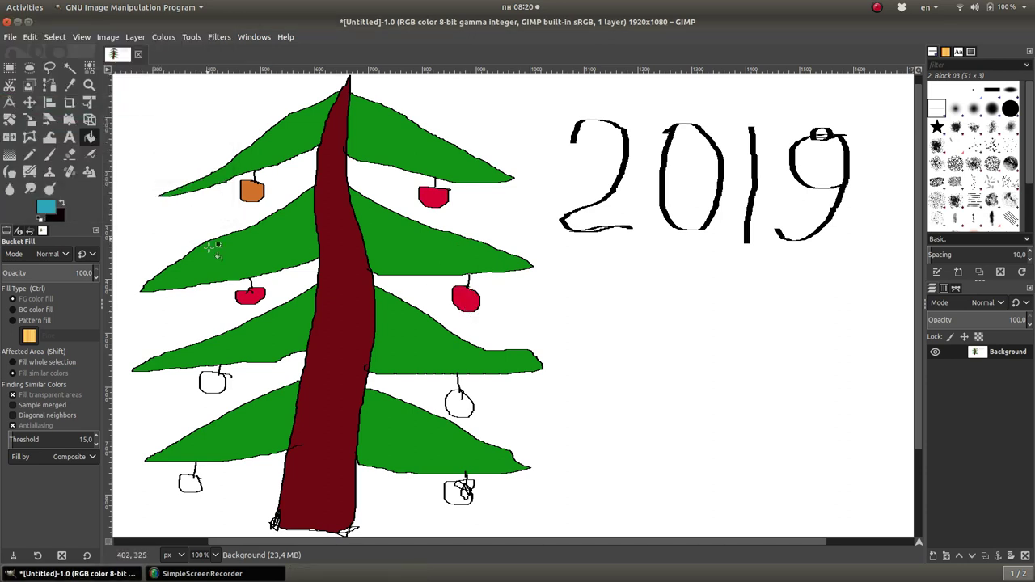
pyautogui.click(214, 383)
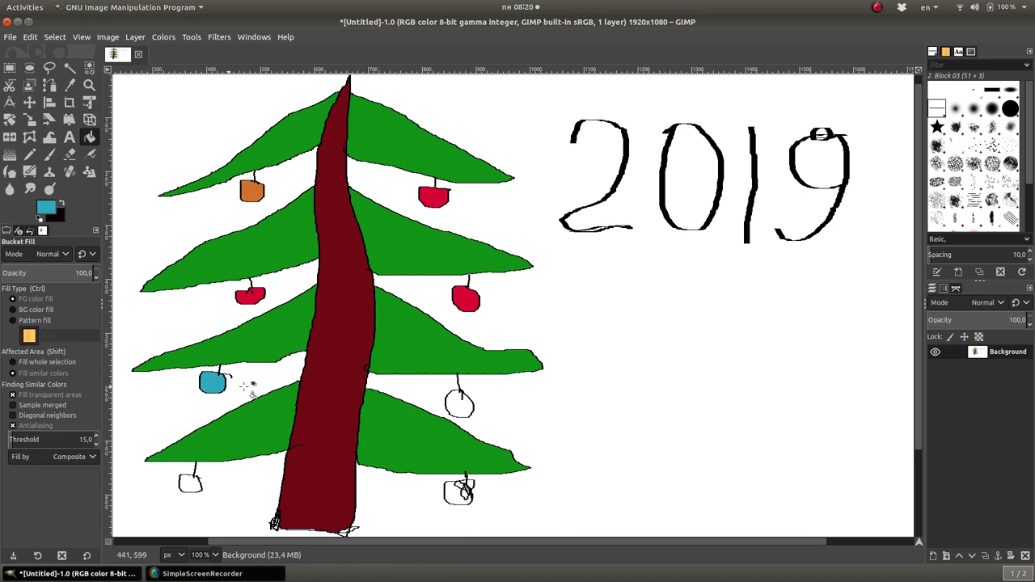
pyautogui.click(459, 403)
# Step: Set the foreground colour to olive green (949a16) and fill the two ornaments under the lowest branches with it
pyautogui.click(54, 201)
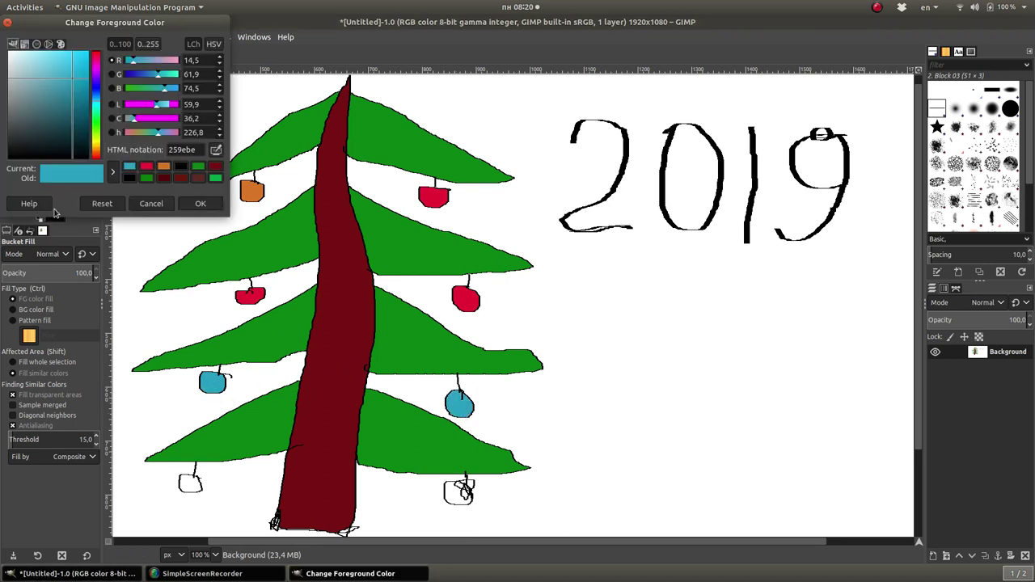
pyautogui.click(97, 143)
pyautogui.click(79, 103)
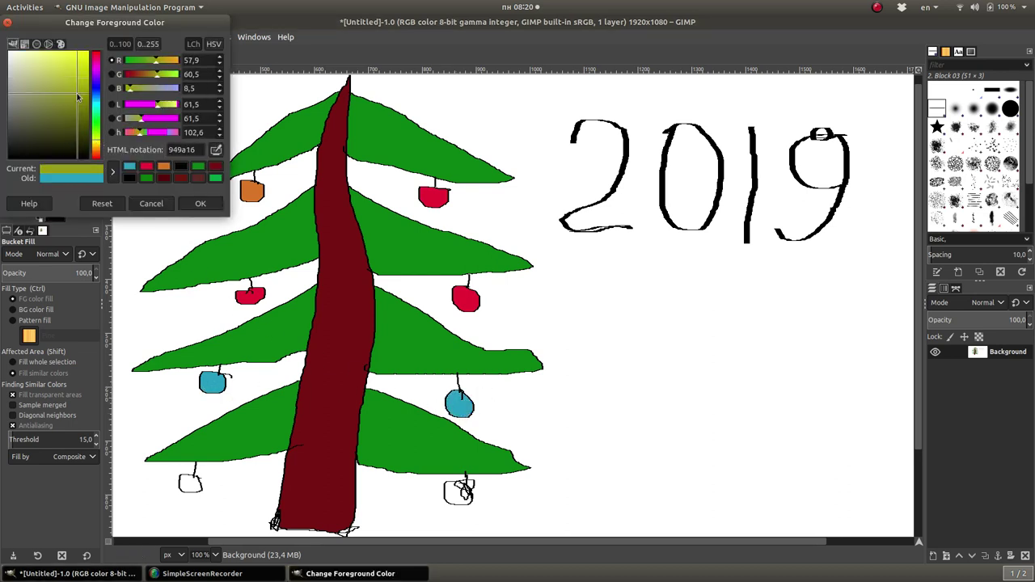
pyautogui.click(191, 483)
pyautogui.click(190, 483)
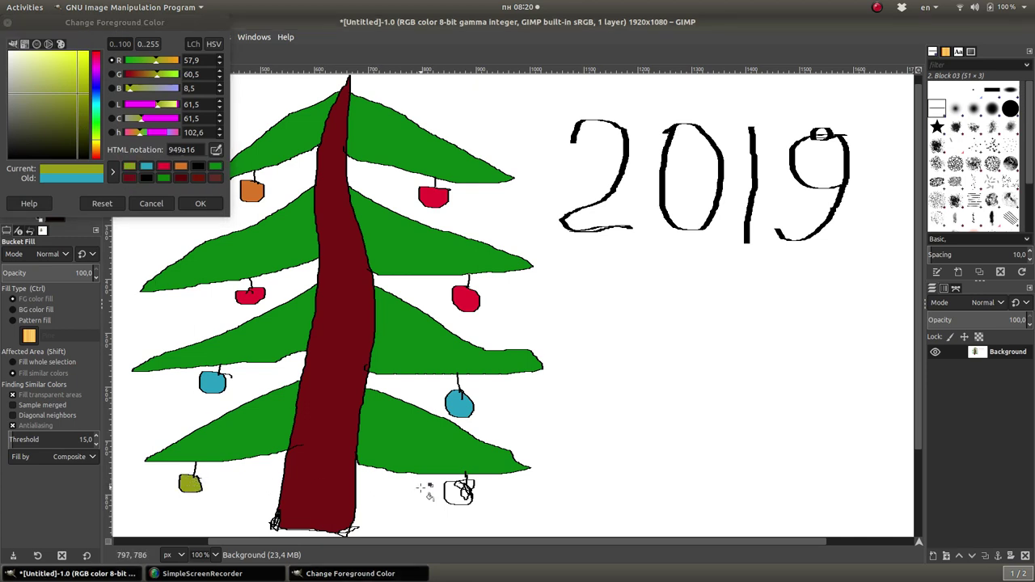
pyautogui.click(458, 495)
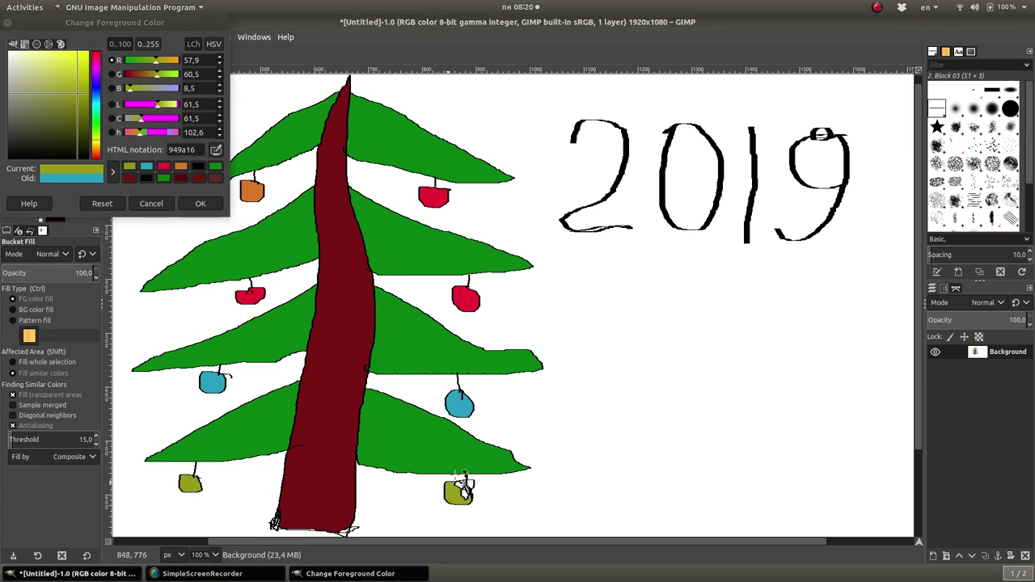
pyautogui.click(203, 203)
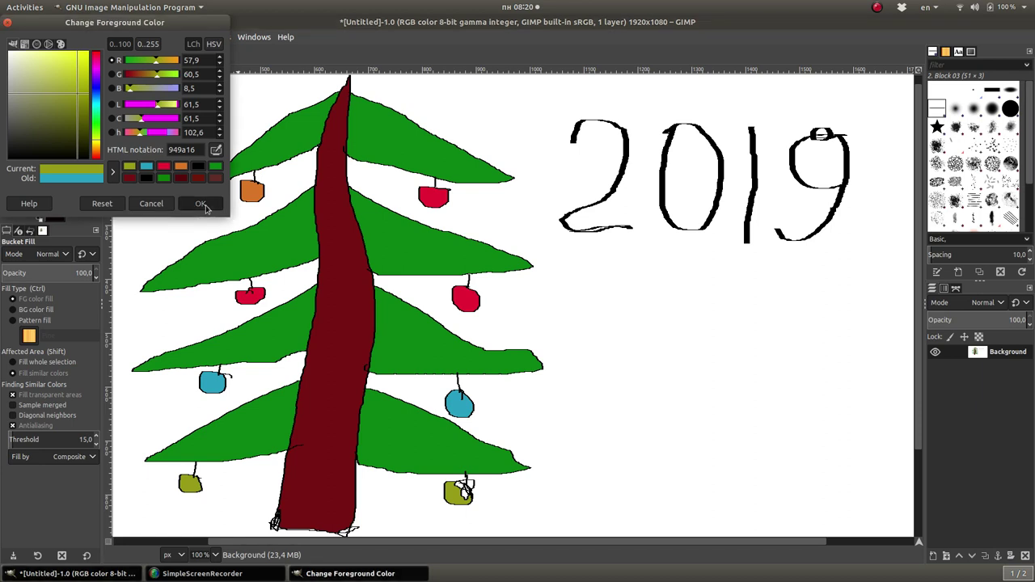